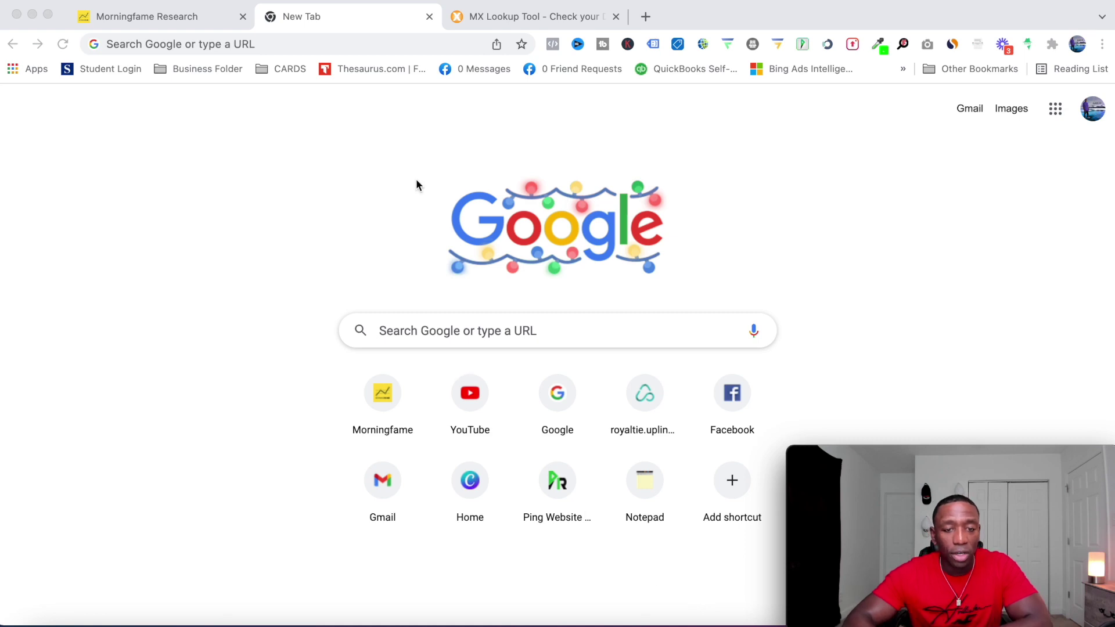
Bring up MXToolbox's MX Lookup page with an empty Domain Name field
left_click(522, 26)
left_click_drag(239, 44, 103, 44)
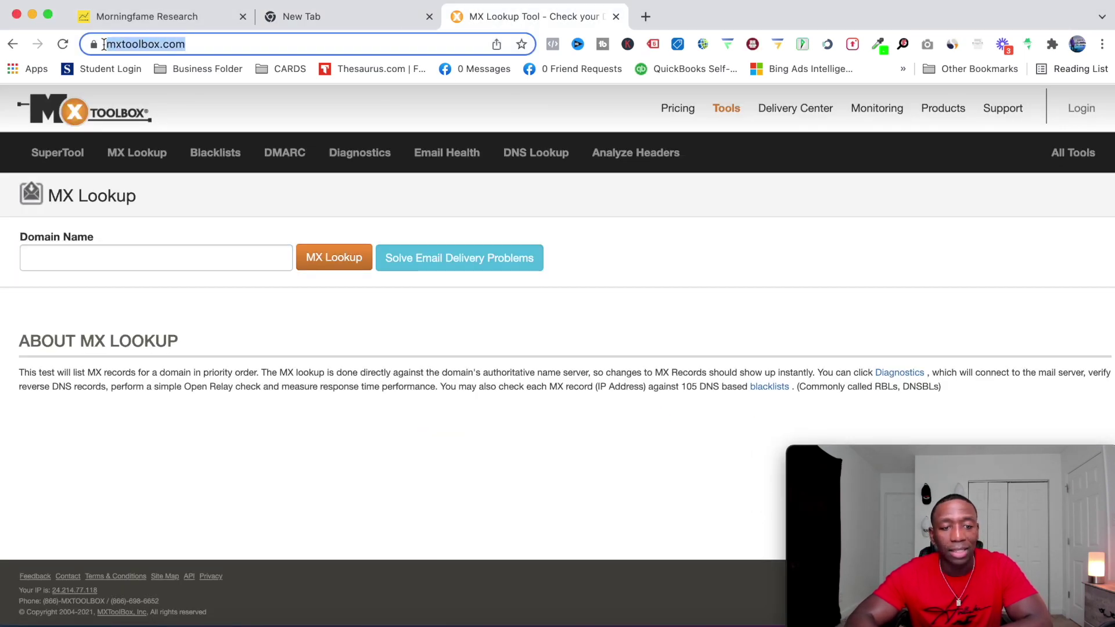
left_click(266, 207)
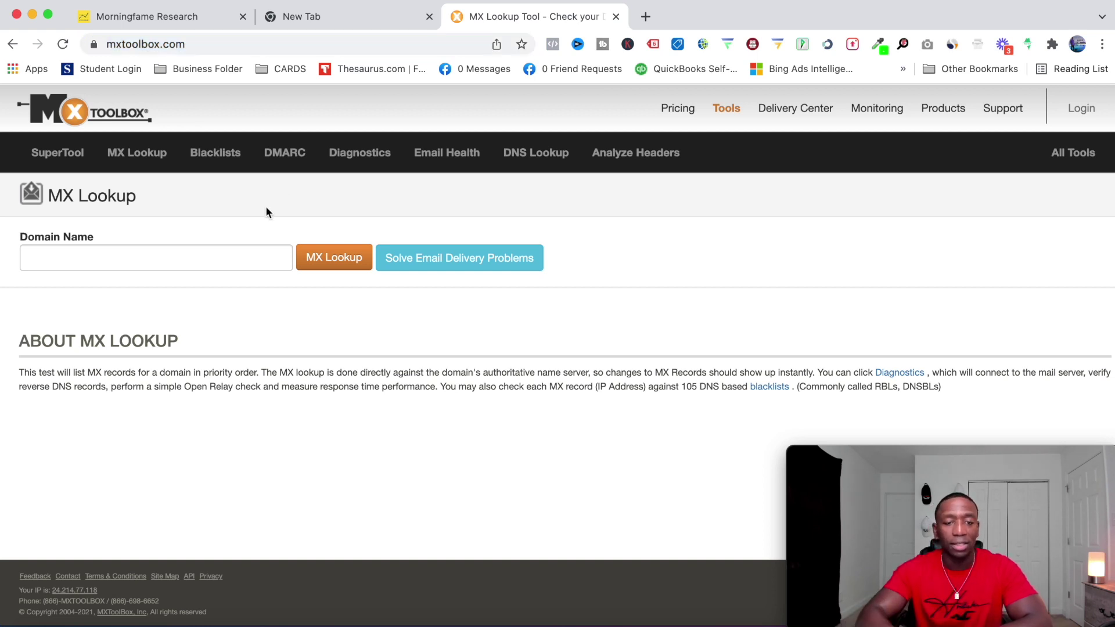
Run an MXToolbox blacklist check on rakeemaddison.com: listed 0 times across 91 blacklists
left_click(218, 160)
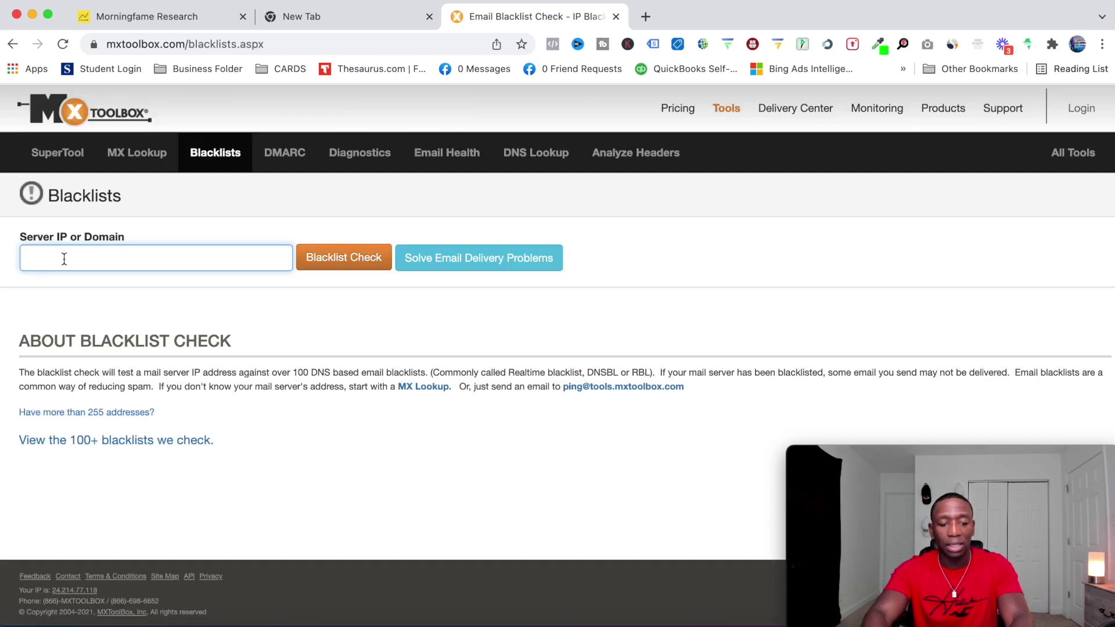
type("rakeem")
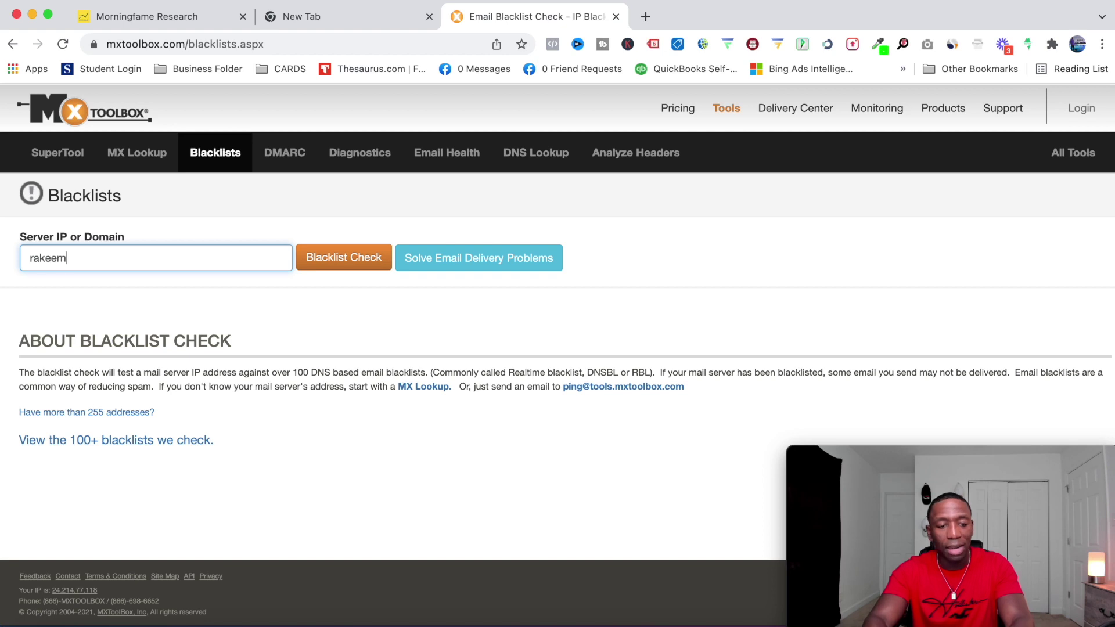
type("addison.com")
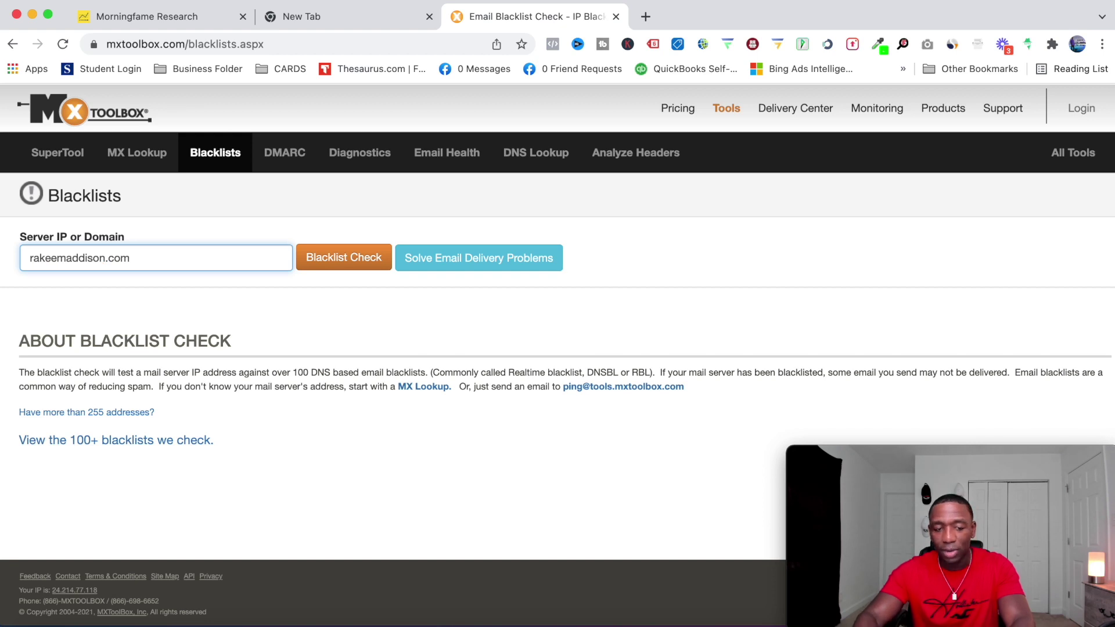
left_click(332, 260)
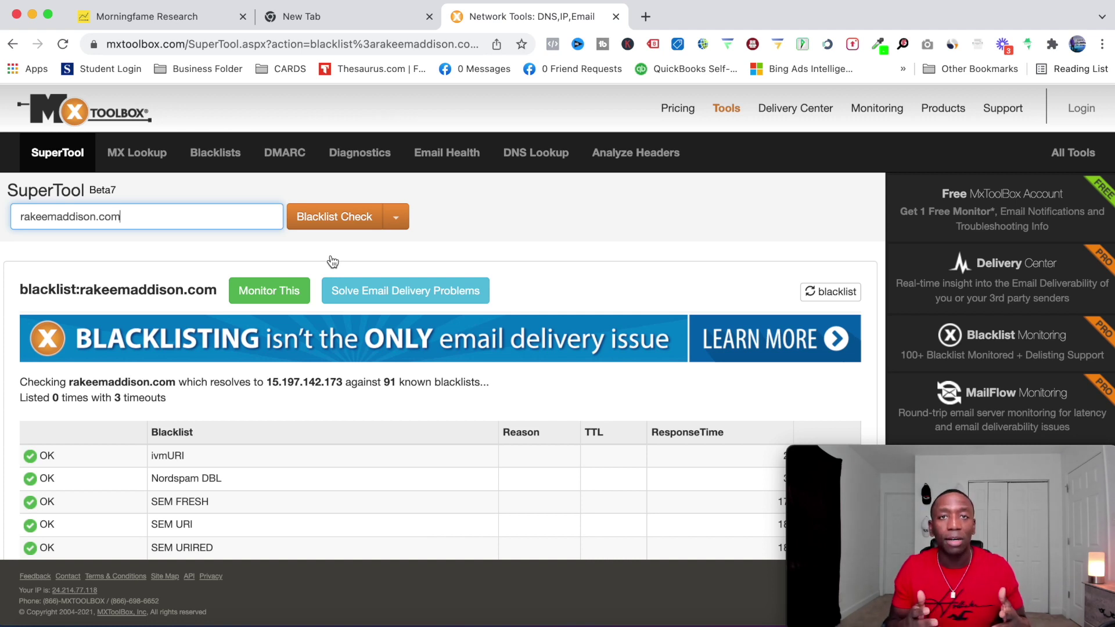
Scroll through the all-OK blacklist results table, then return to a blank blacklist check form
scroll(268, 380, "down", 1)
scroll(269, 380, "down", 3)
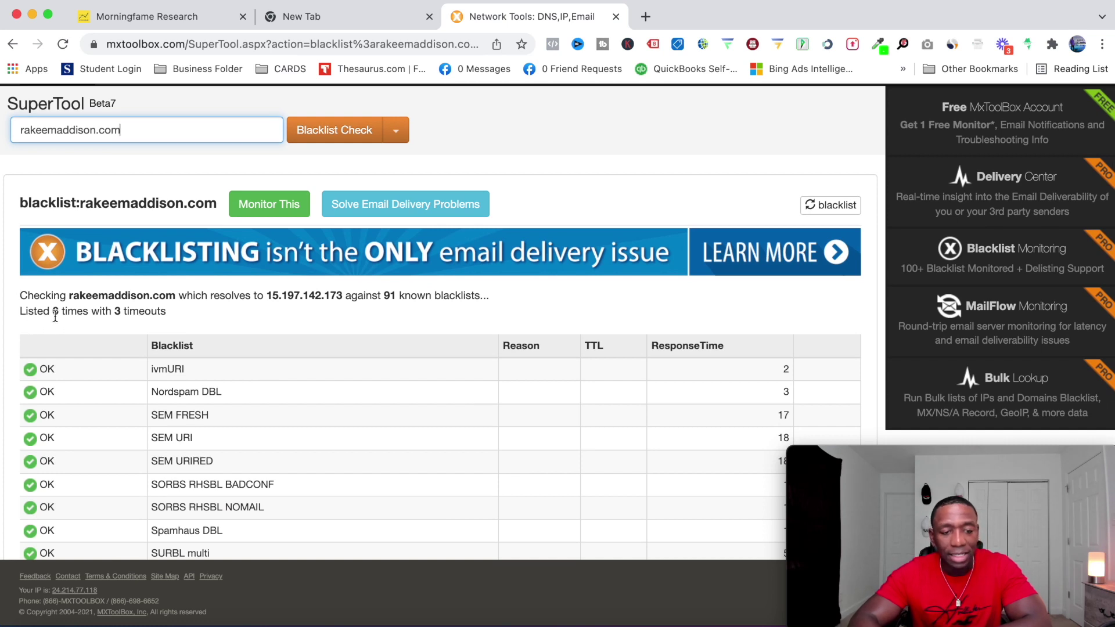
scroll(245, 322, "down", 3)
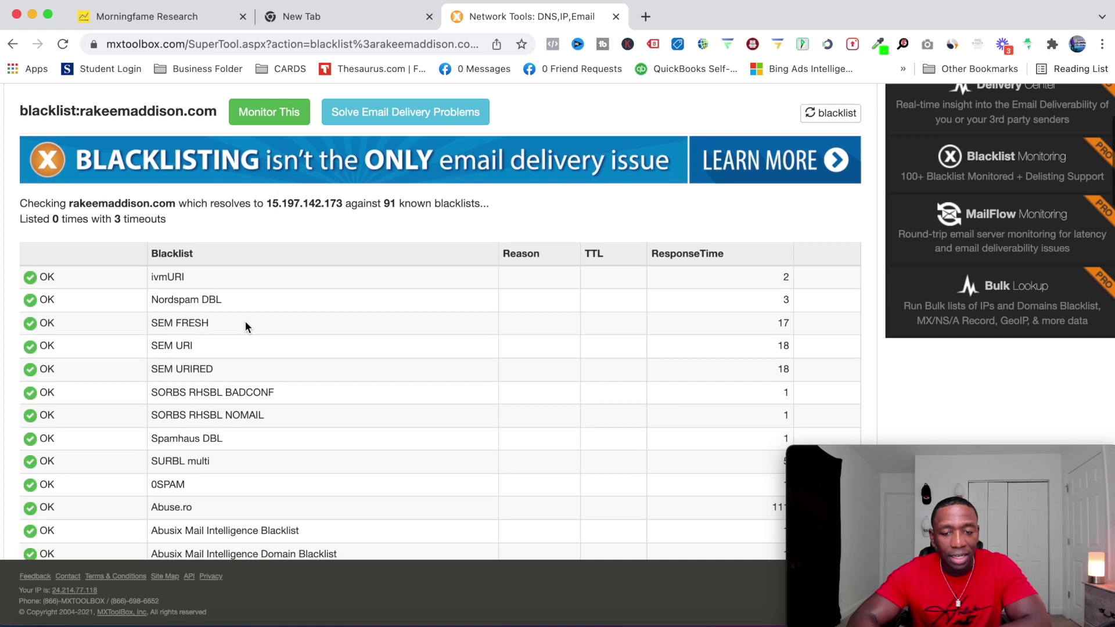
scroll(245, 323, "down", 15)
scroll(245, 323, "down", 16)
scroll(245, 327, "down", 9)
scroll(245, 327, "up", 20)
scroll(245, 327, "up", 8)
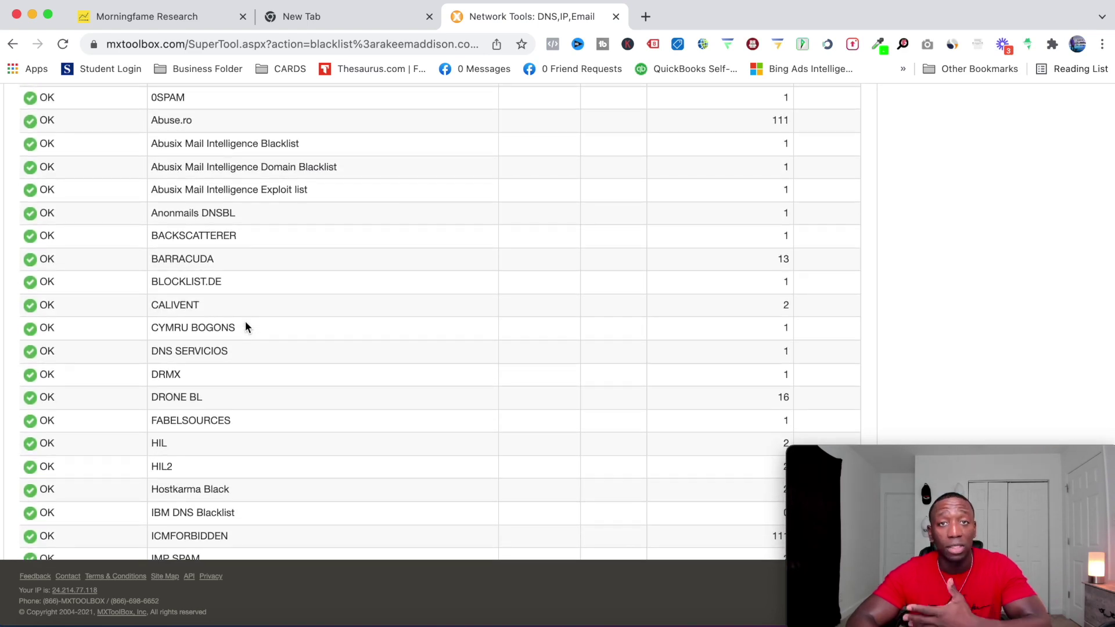
scroll(245, 325, "up", 10)
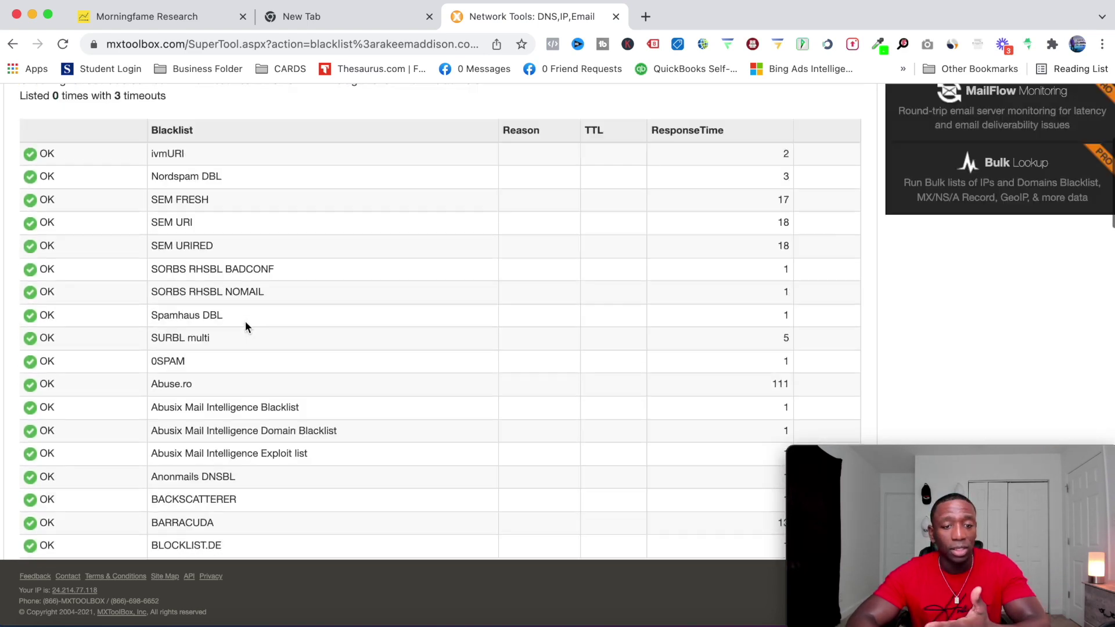
left_click(216, 160)
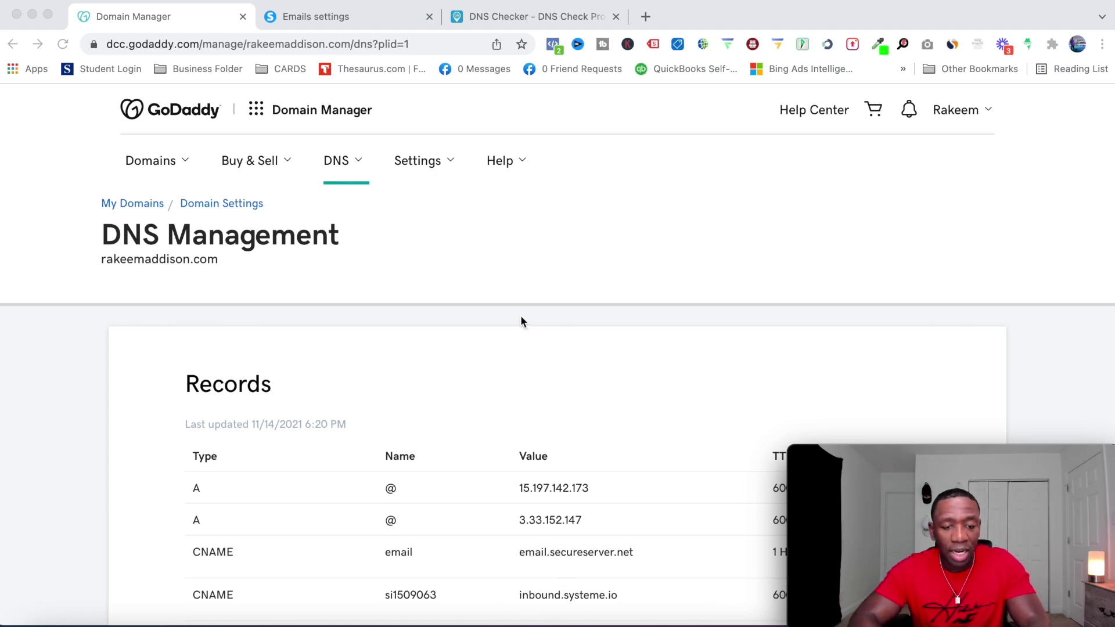
scroll(412, 311, "down", 6)
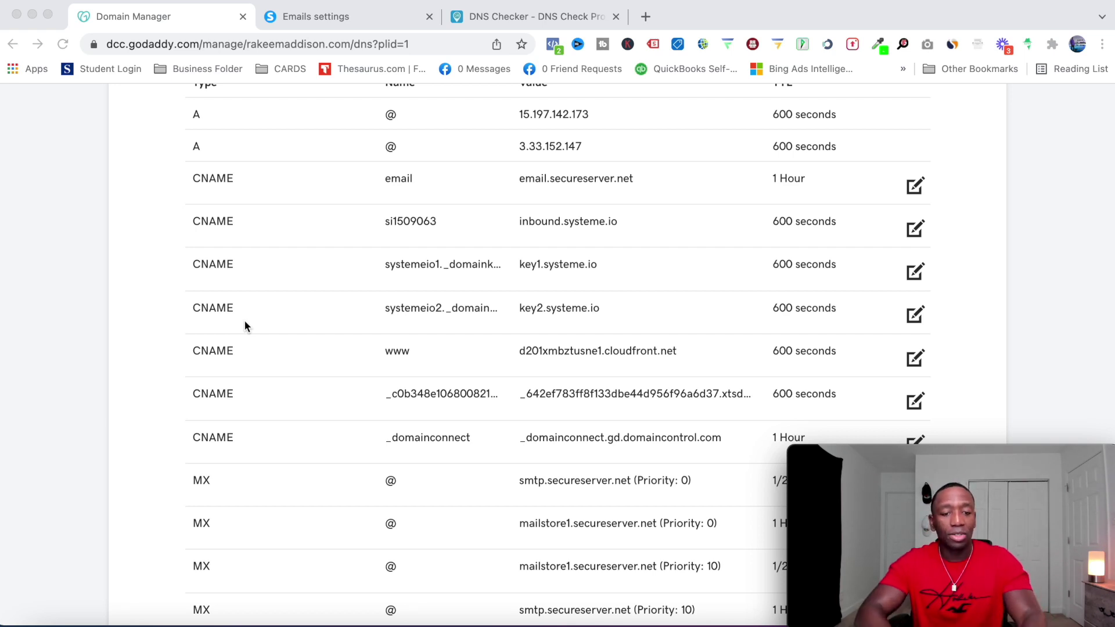
Open systeme.io's domain authentication Setup dialog from the Emails mailing settings
left_click(347, 20)
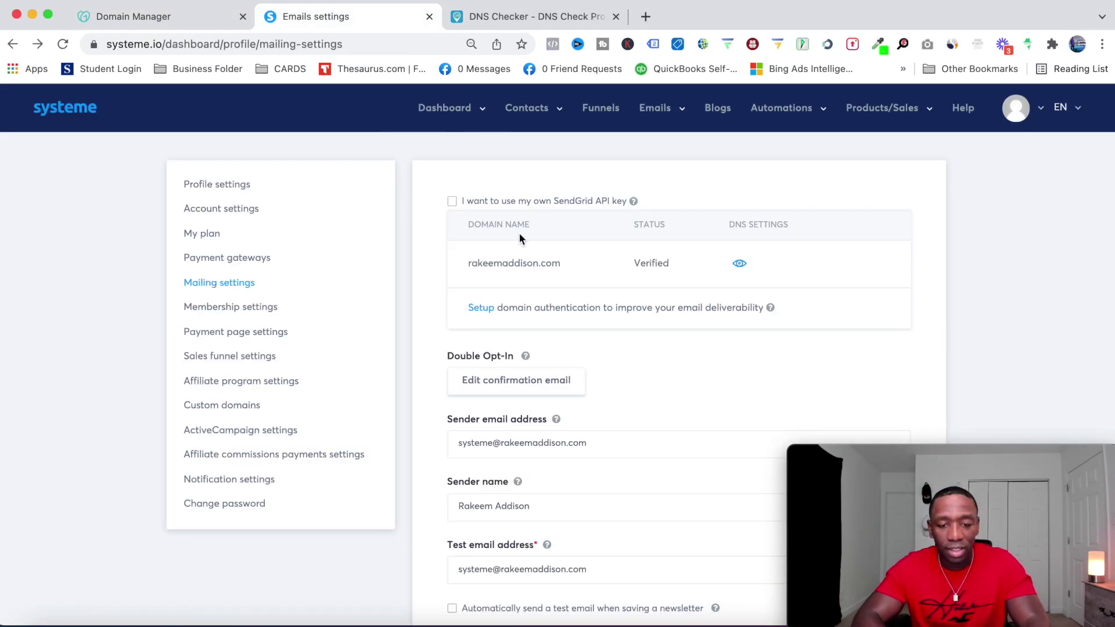
scroll(420, 211, "down", 1)
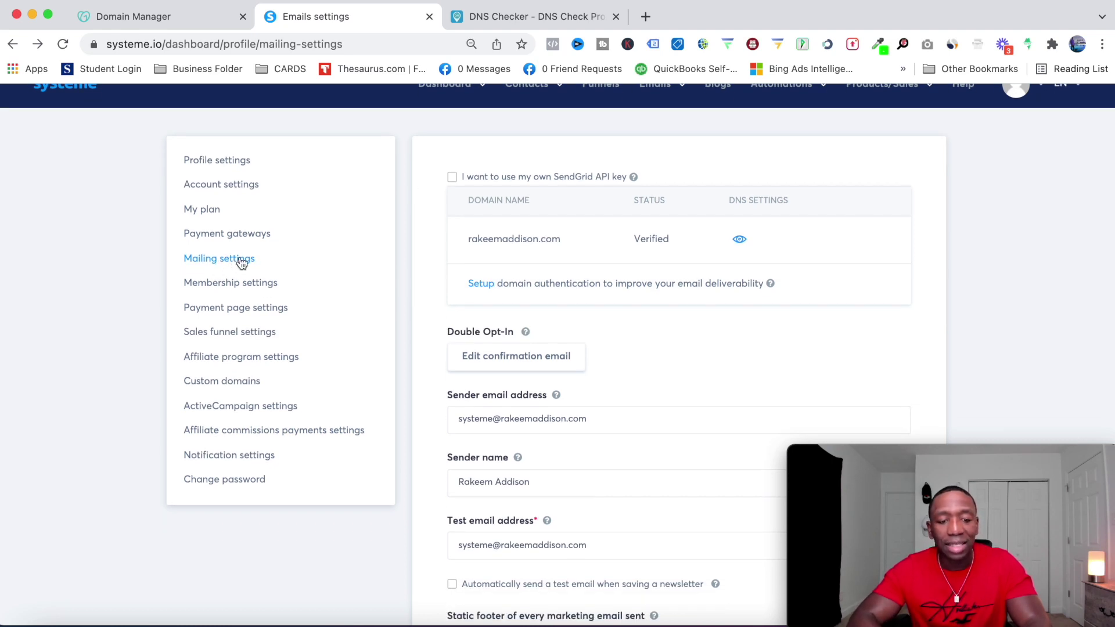
mouse_move(495, 239)
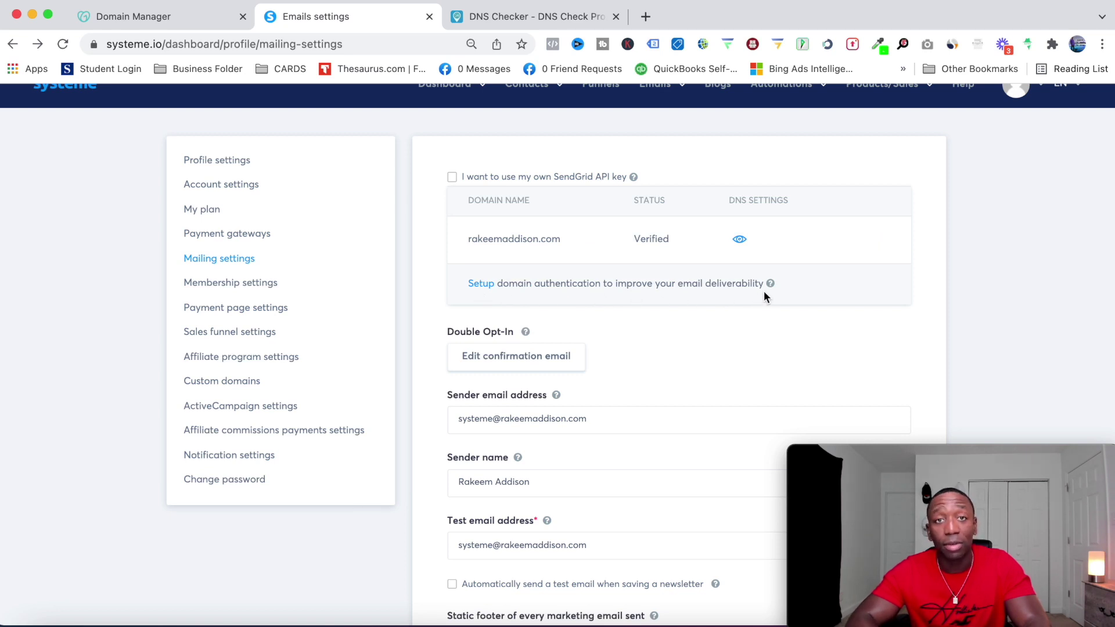
left_click(478, 288)
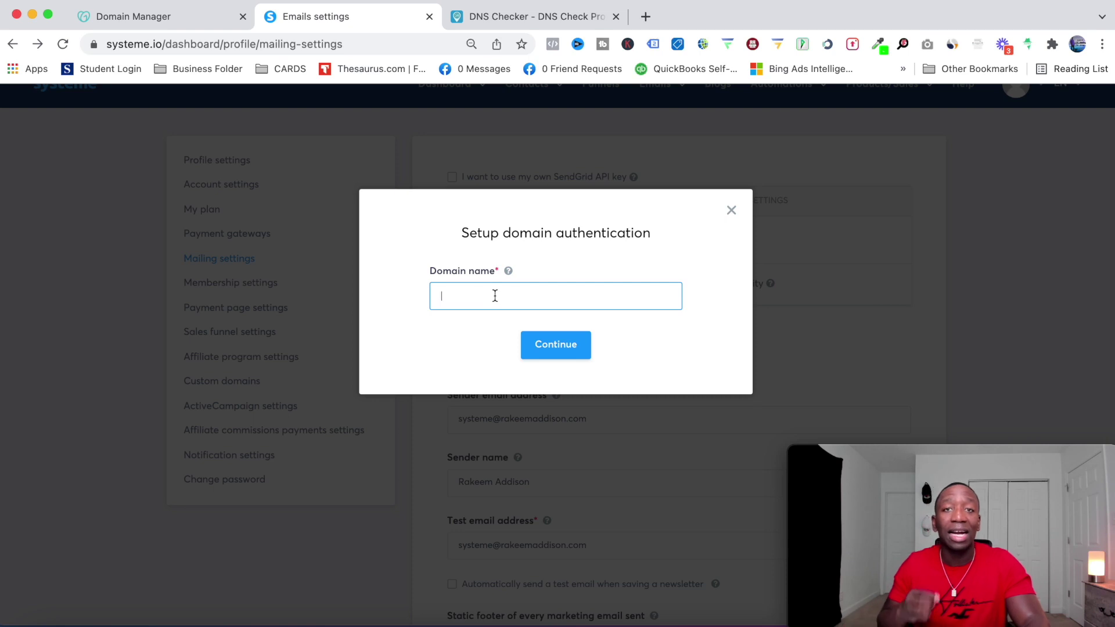
View systeme.io's three required CNAME records, then return to GoDaddy's DNS records
left_click(731, 210)
left_click(741, 238)
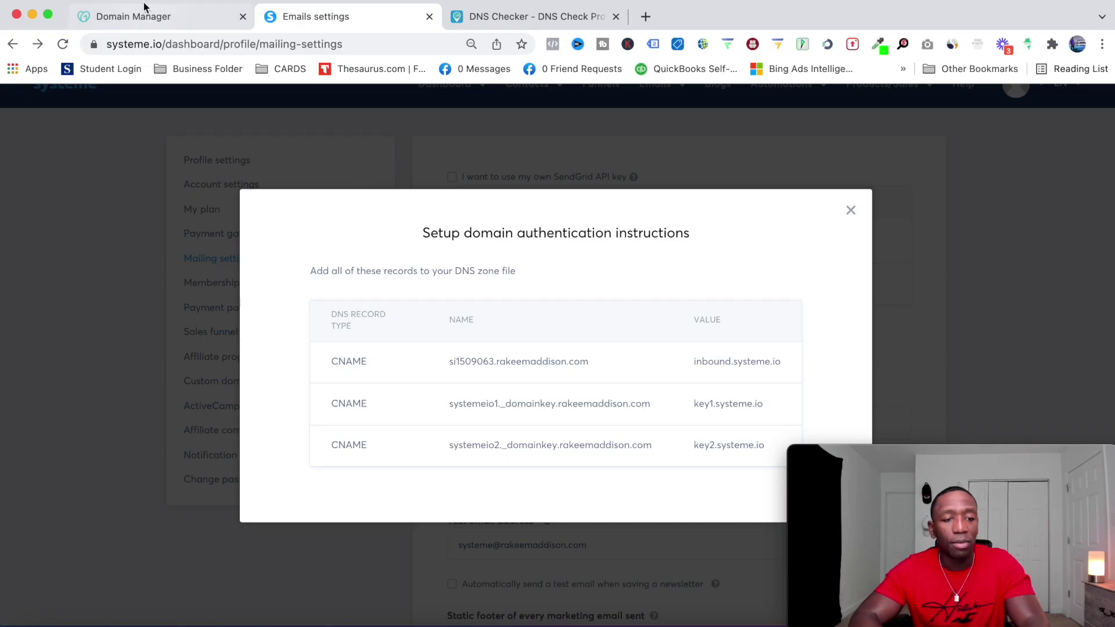
left_click(138, 20)
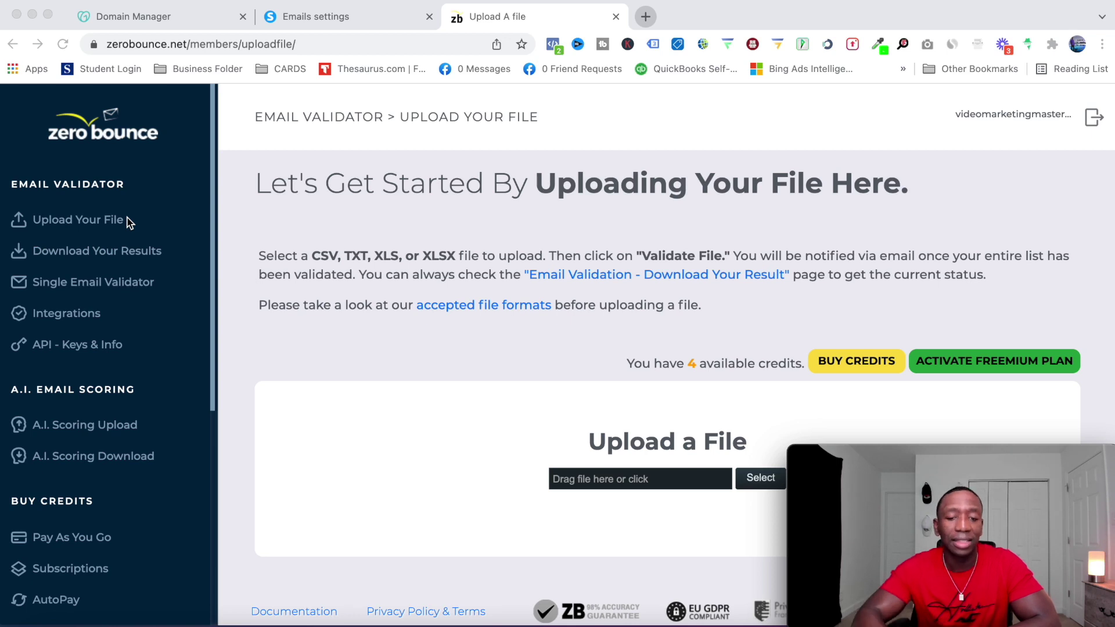
left_click(89, 226)
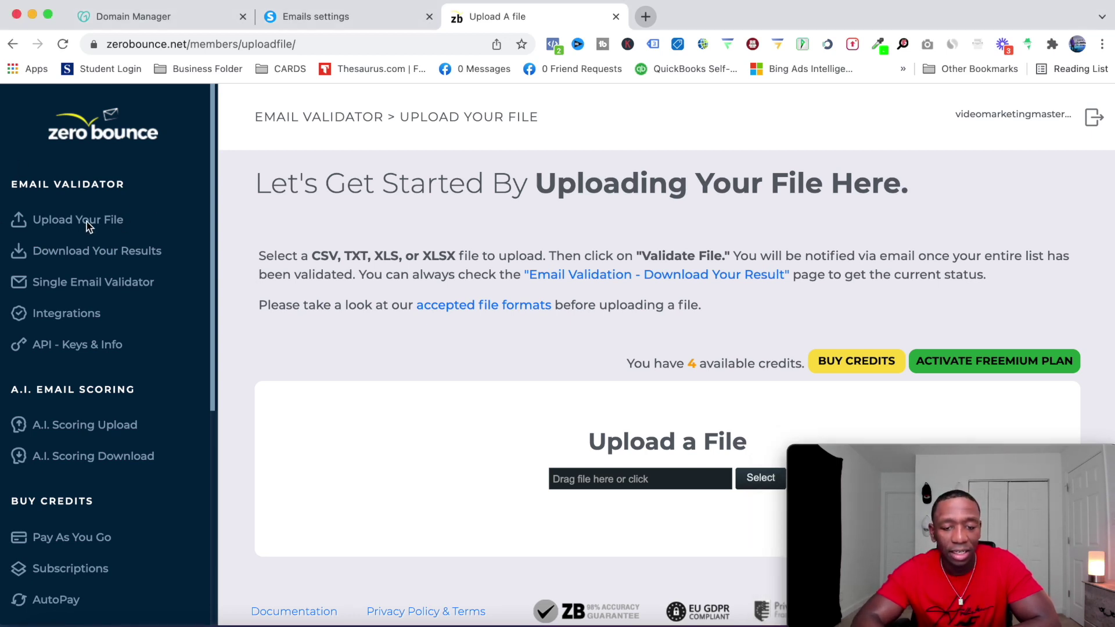
left_click(99, 220)
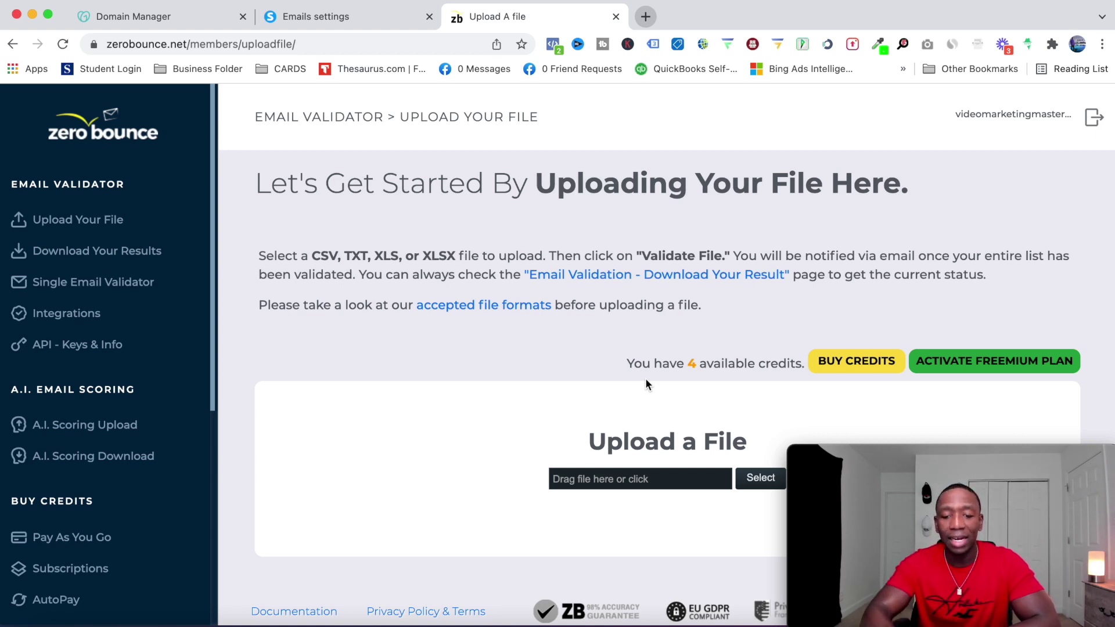
left_click(622, 477)
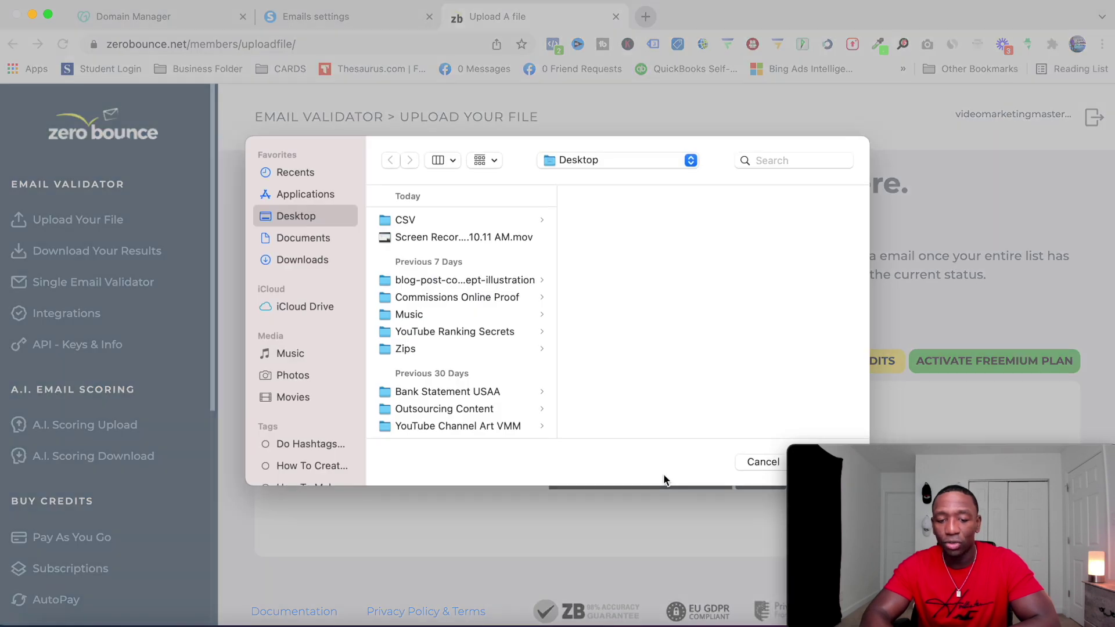
left_click(406, 220)
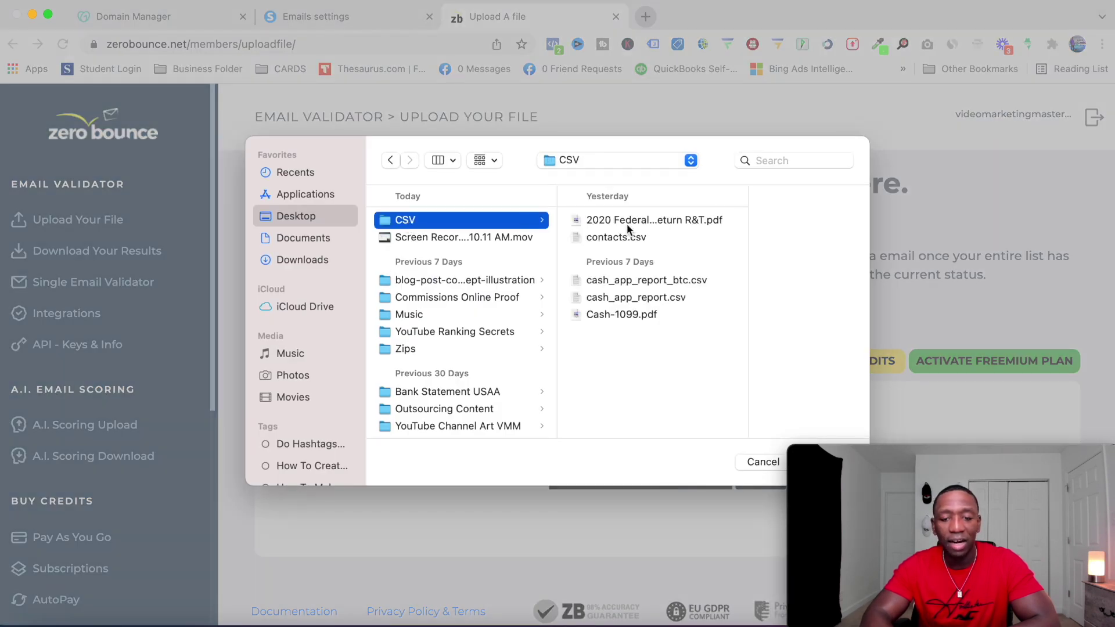
left_click(616, 238)
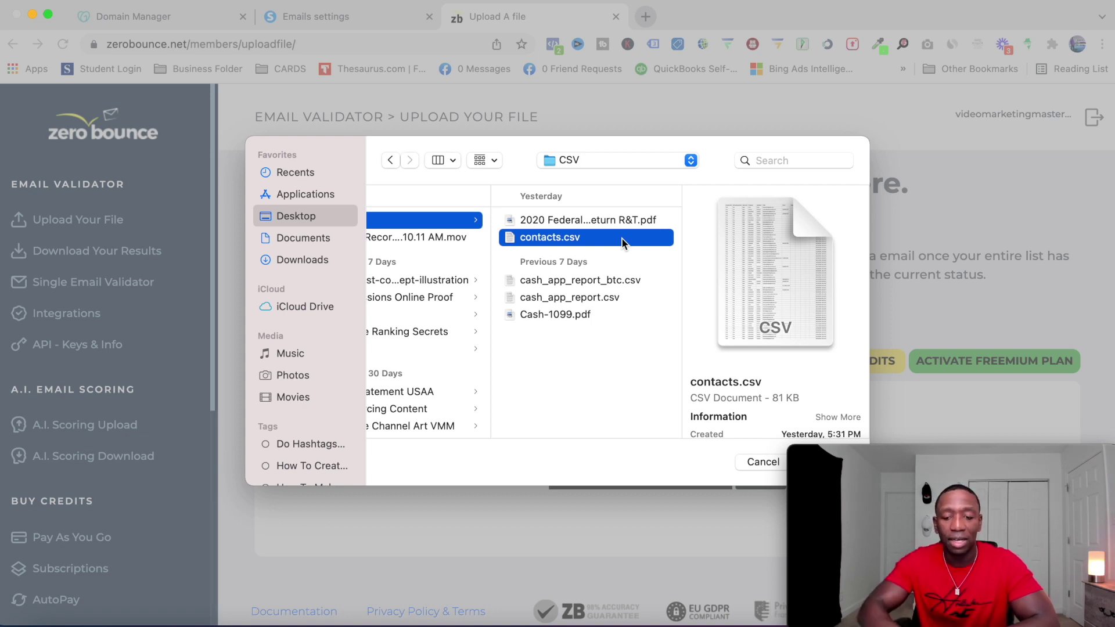
left_click(767, 462)
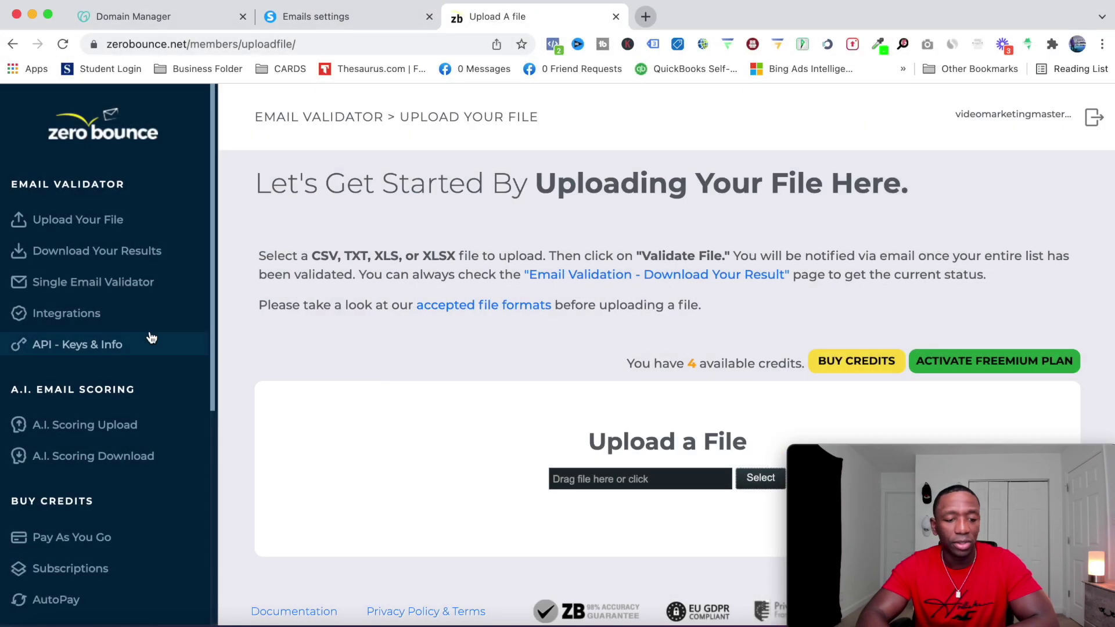
Validate a test email address in ZeroBounce's Single Email Validator; it returns invalid, credits 4→3
left_click(84, 283)
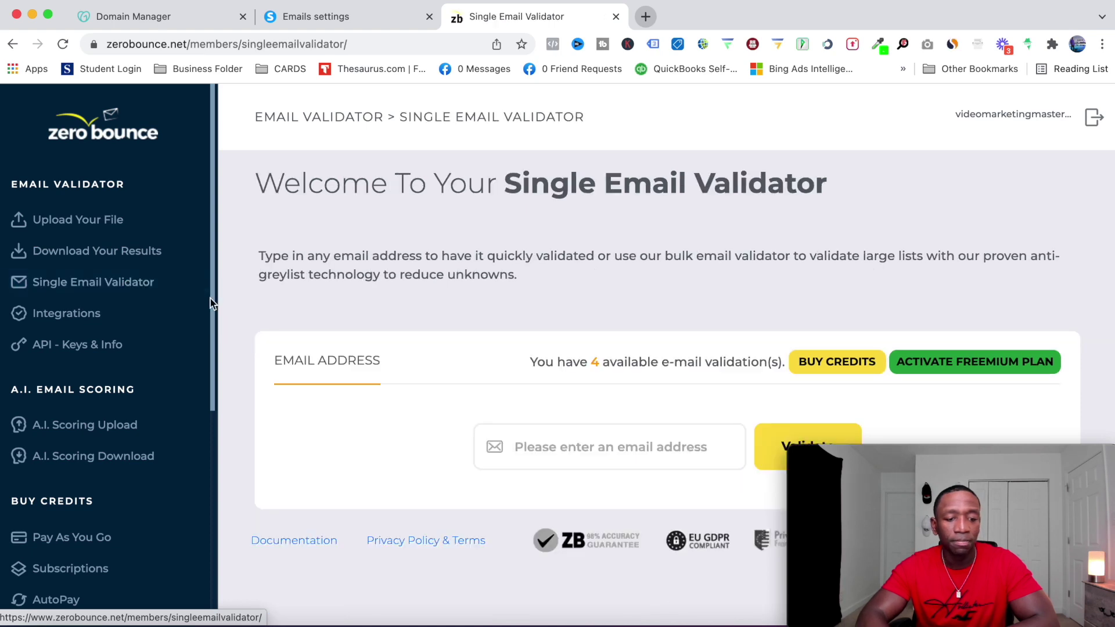
left_click(543, 449)
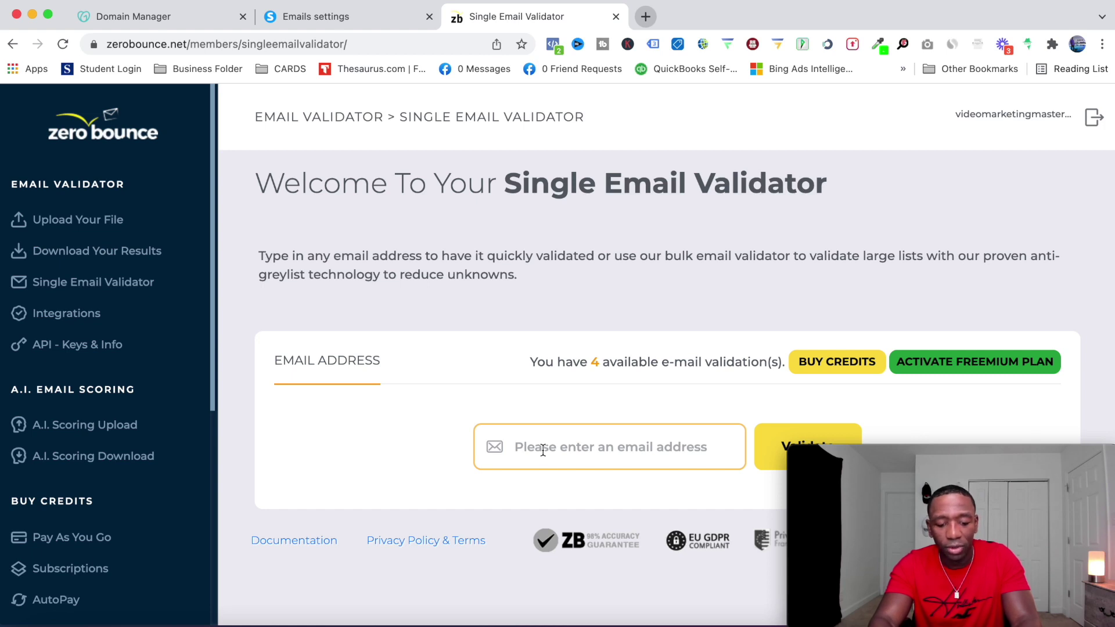
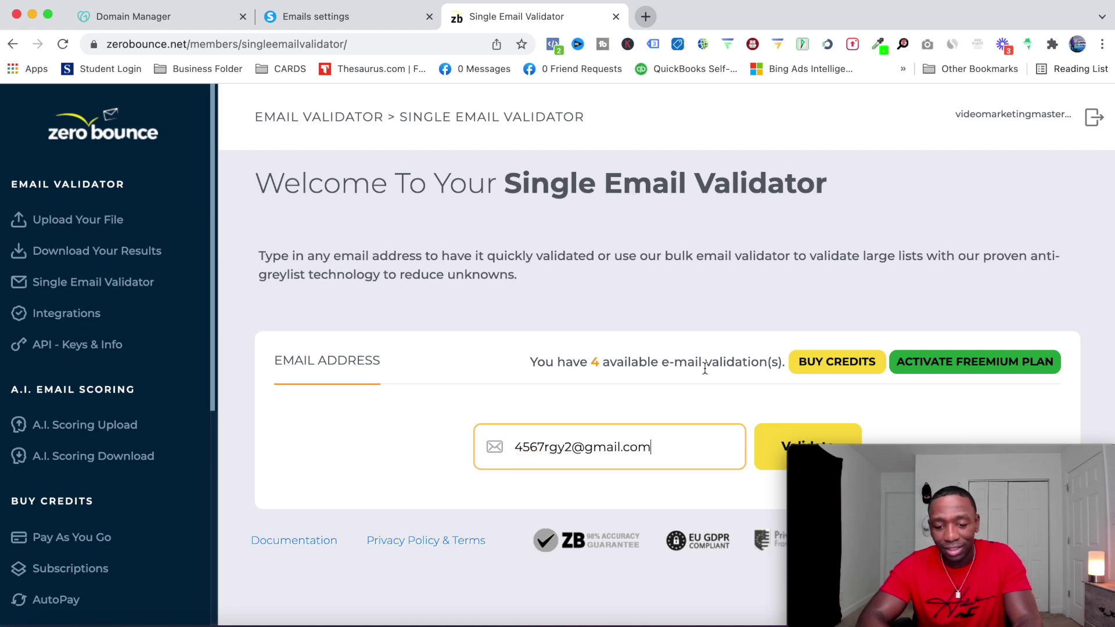
left_click(771, 437)
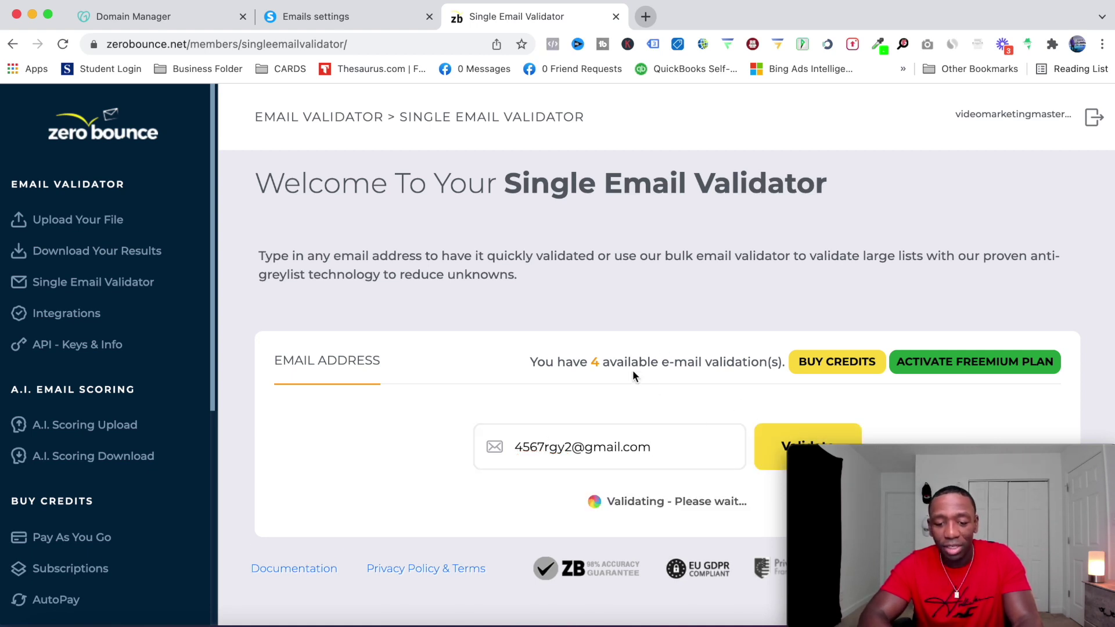
scroll(633, 372, "down", 2)
scroll(632, 370, "down", 2)
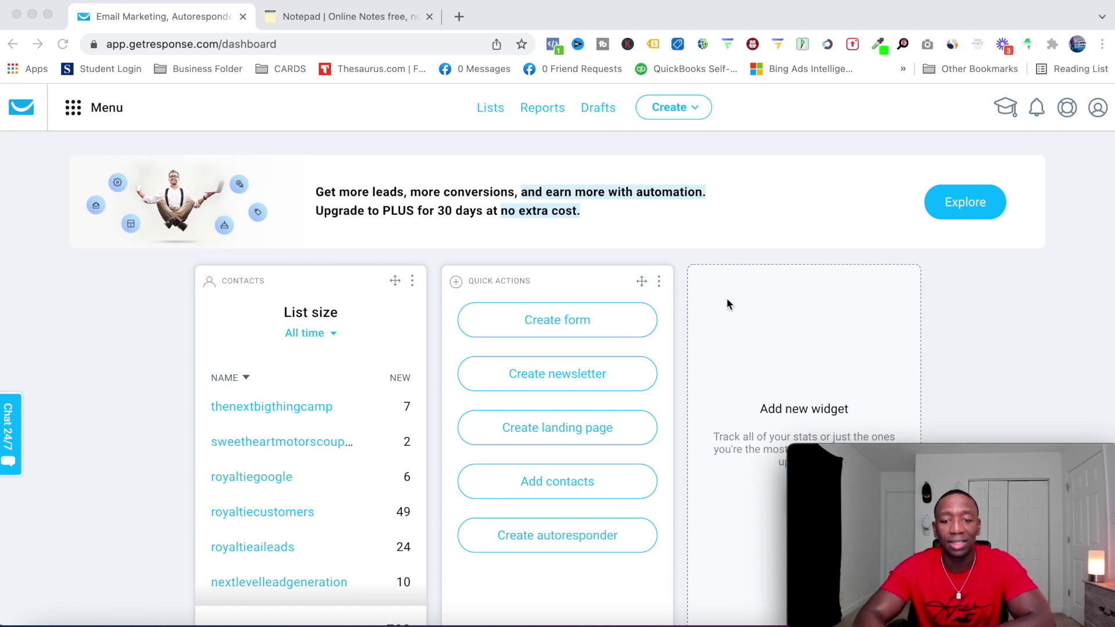
Open the thenextbigthingcamp list's Settings from GetResponse's Lists page
left_click(481, 114)
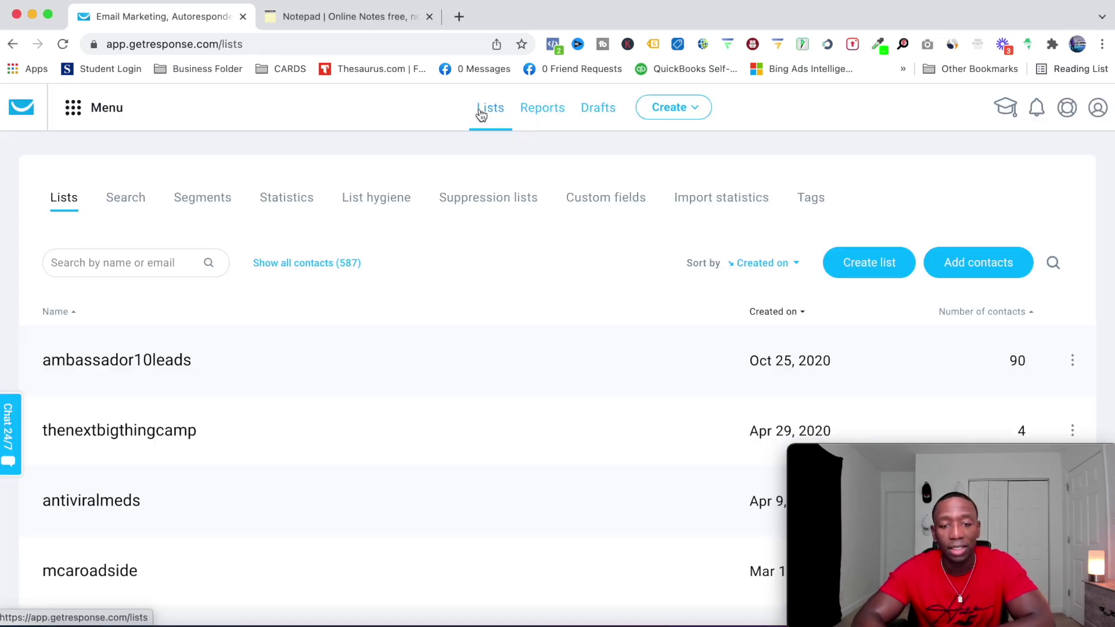
scroll(1104, 262, "down", 3)
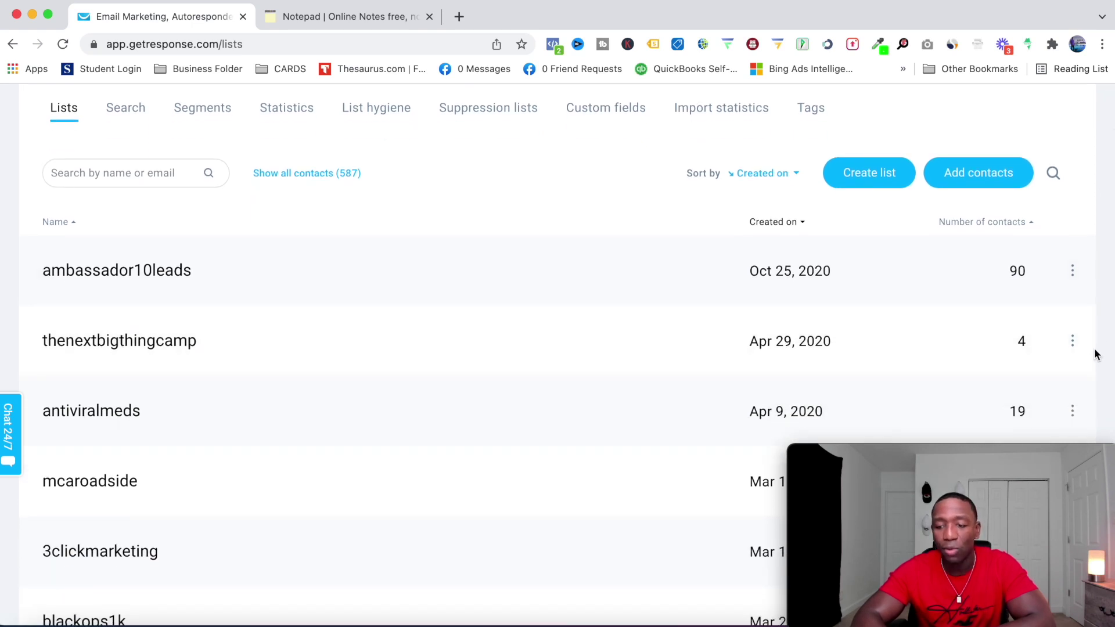
left_click(1072, 342)
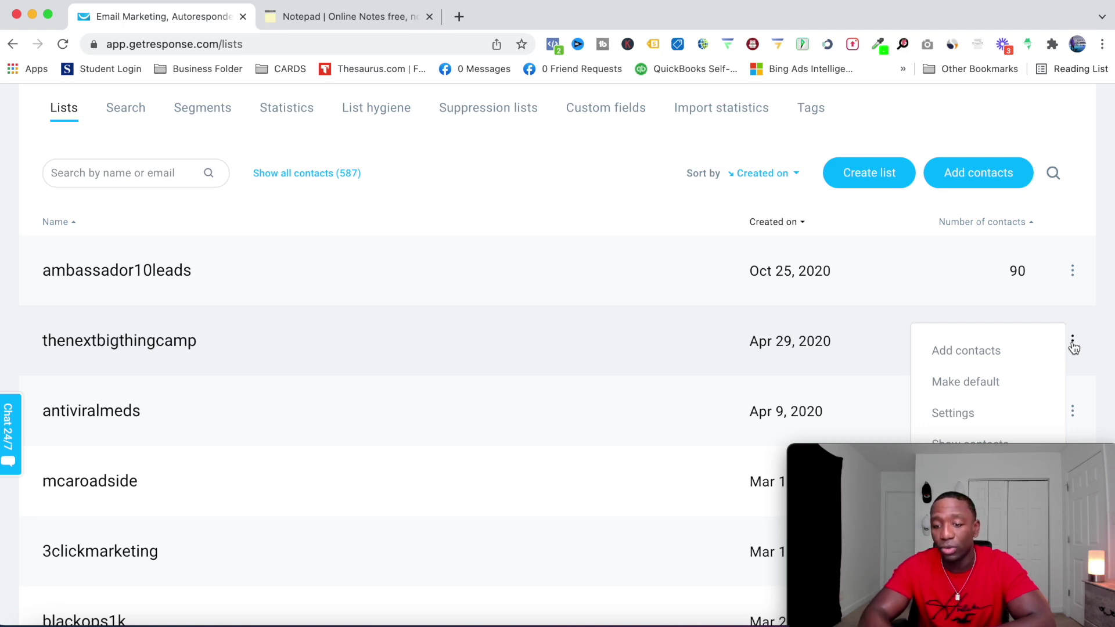
left_click(952, 415)
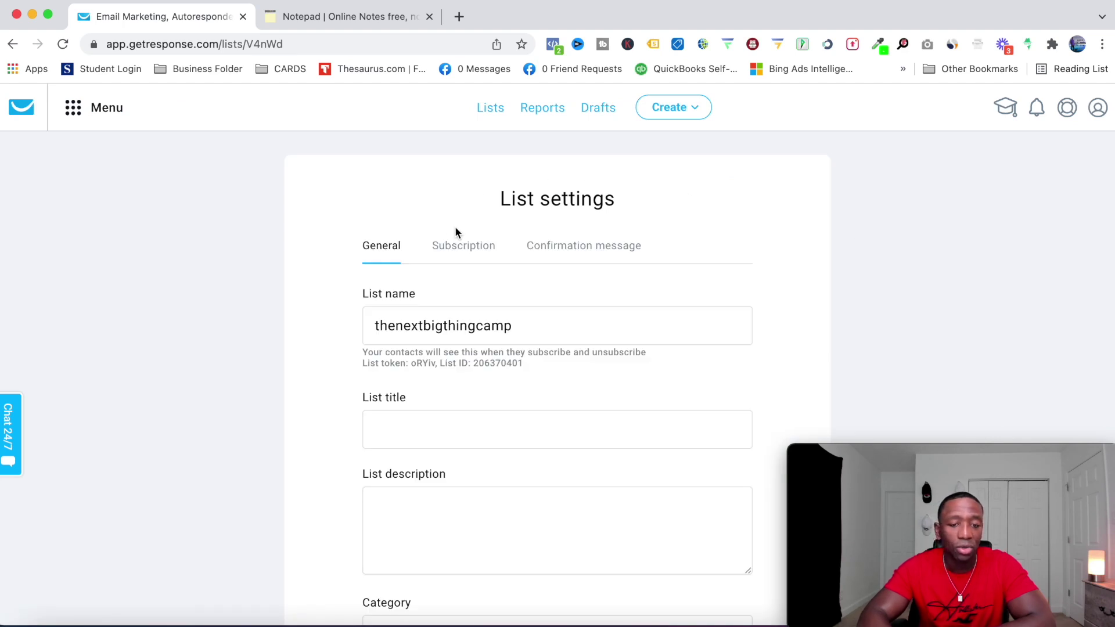
Turn on double opt-in for both Web and API subscriptions on the Subscription tab
left_click(457, 253)
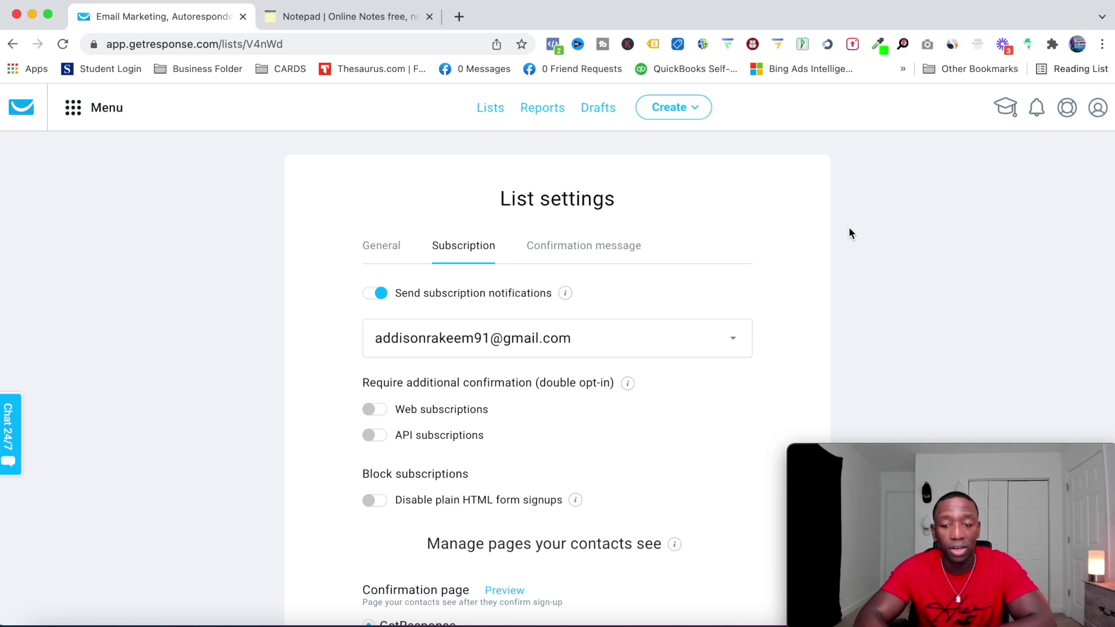
scroll(849, 229, "down", 2)
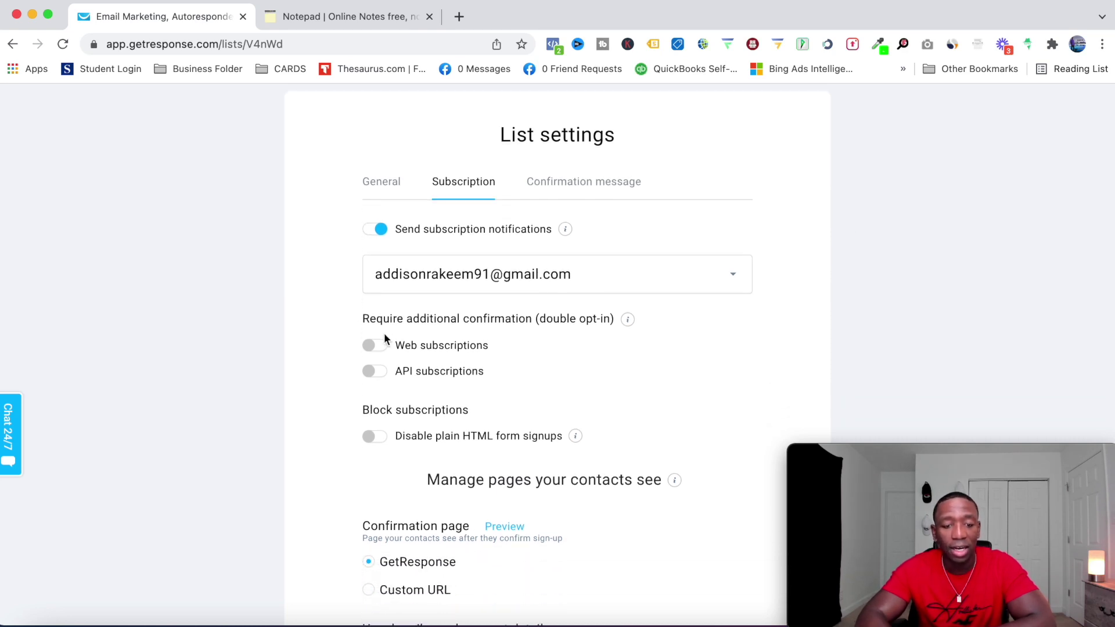
left_click(371, 347)
left_click(369, 372)
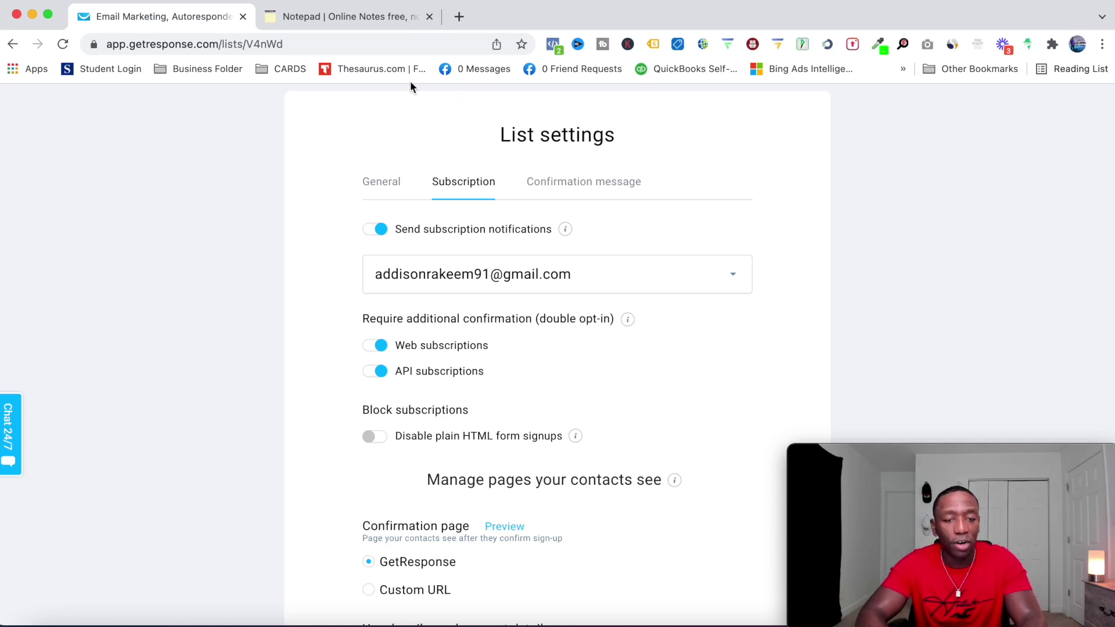
left_click(329, 18)
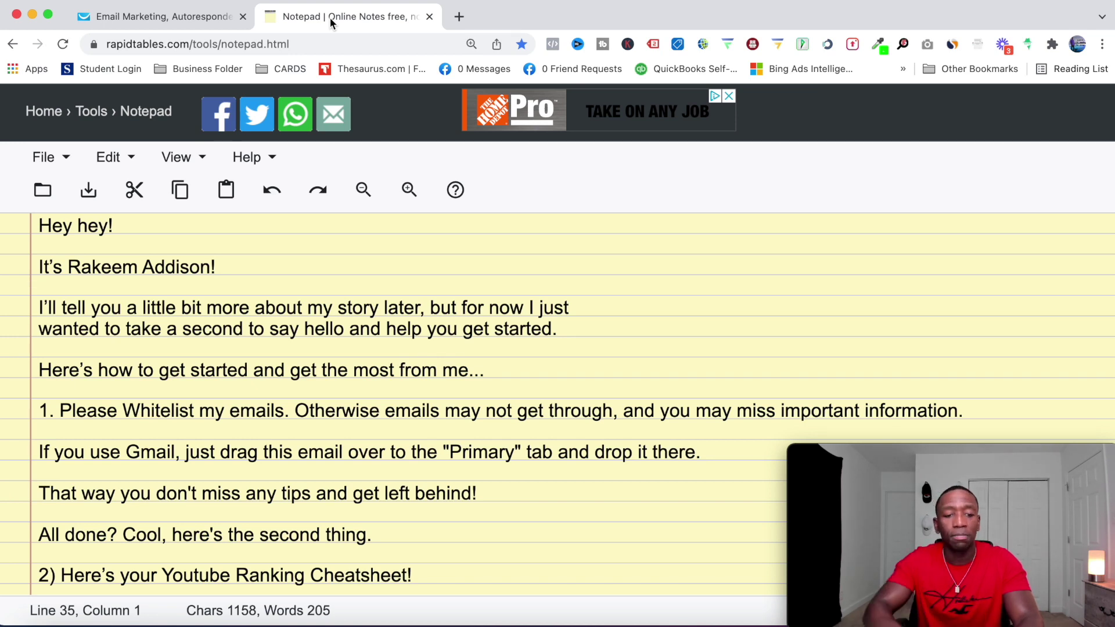
left_click(52, 227)
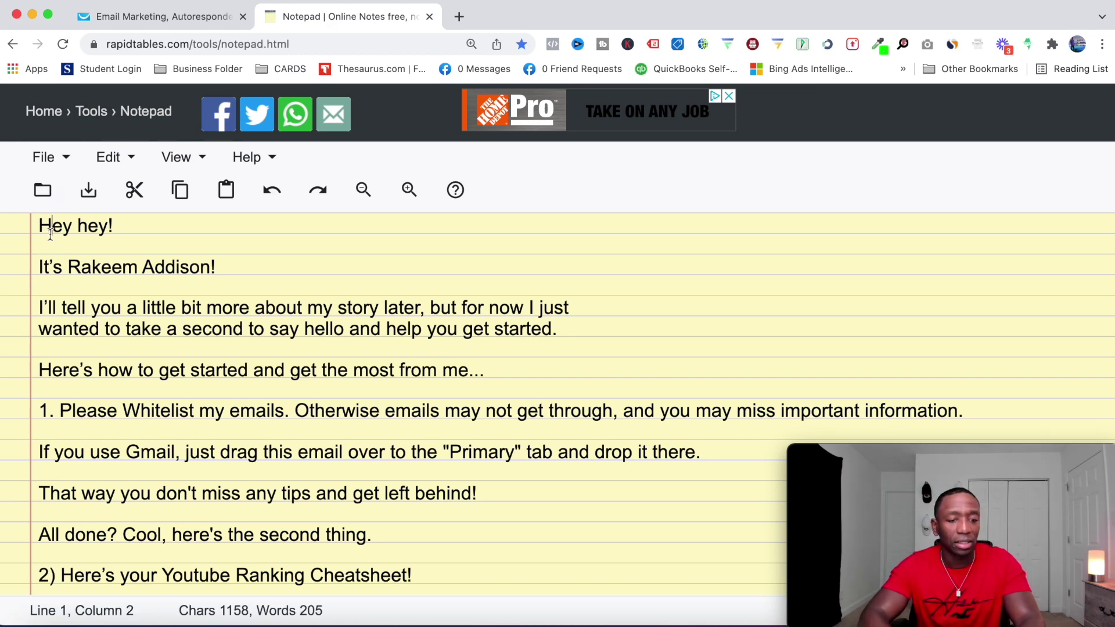